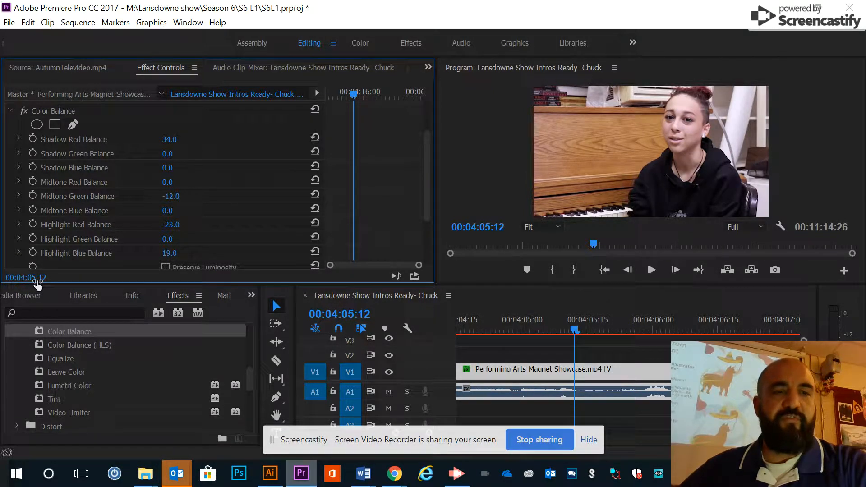
# Bring up the effects library and collapse its Video Effects folder
pyautogui.click(25, 296)
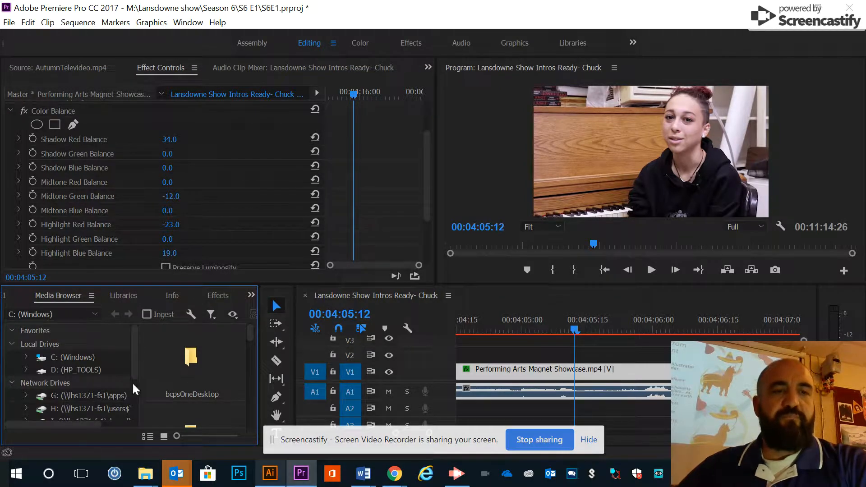
pyautogui.click(218, 296)
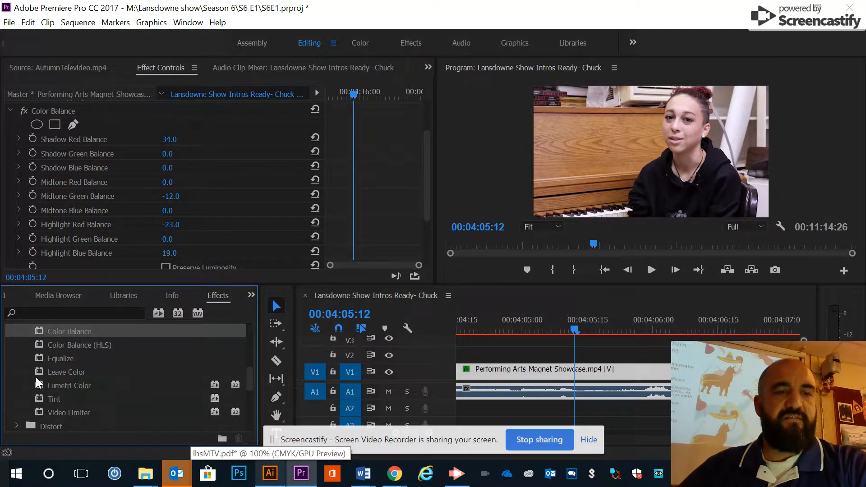
pyautogui.scroll(3, 34, 378)
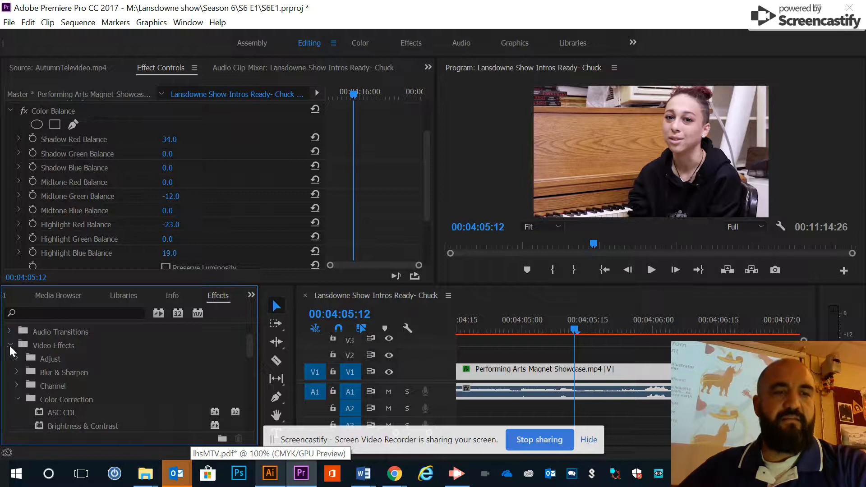
pyautogui.click(9, 346)
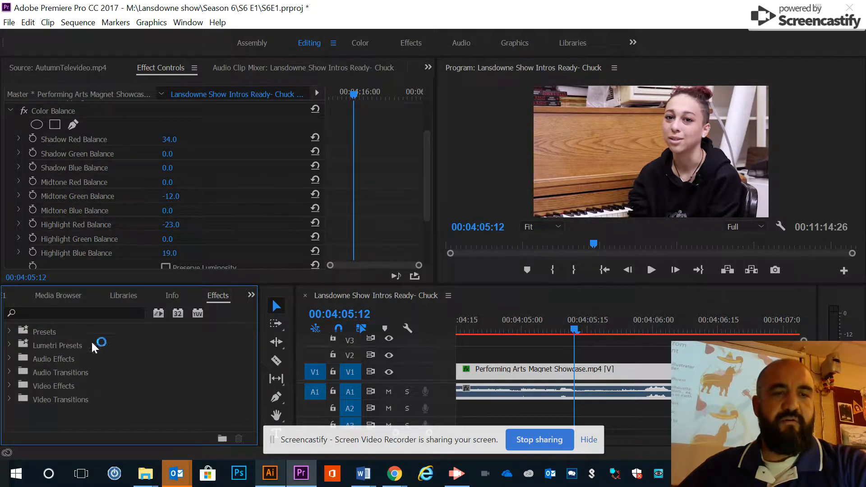
# View the AutumnTelevideo.mp4 source clip, then its effect controls
pyautogui.click(48, 69)
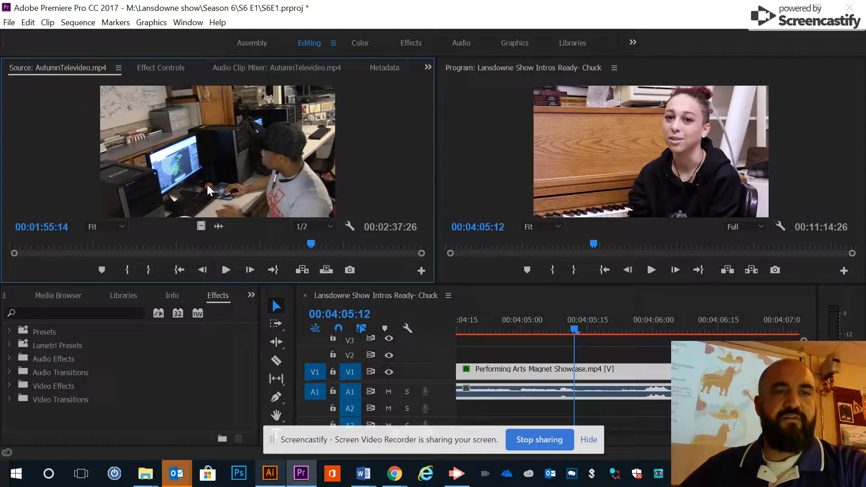
pyautogui.click(179, 70)
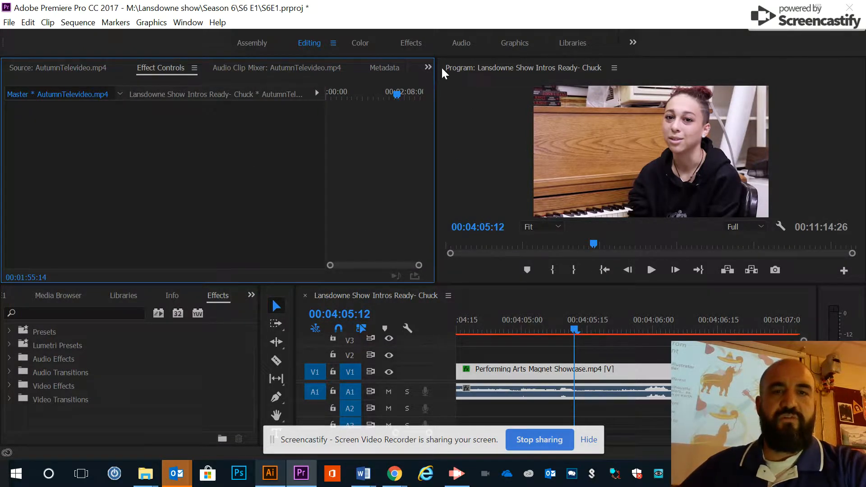
pyautogui.click(427, 69)
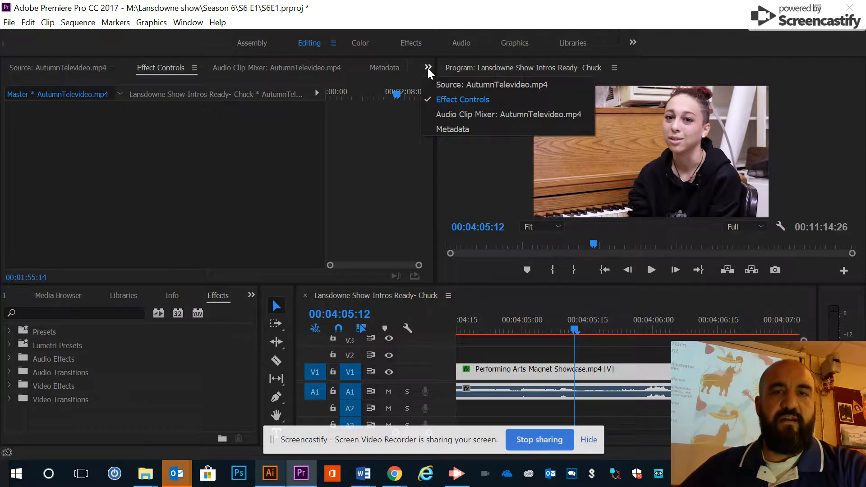
pyautogui.click(428, 68)
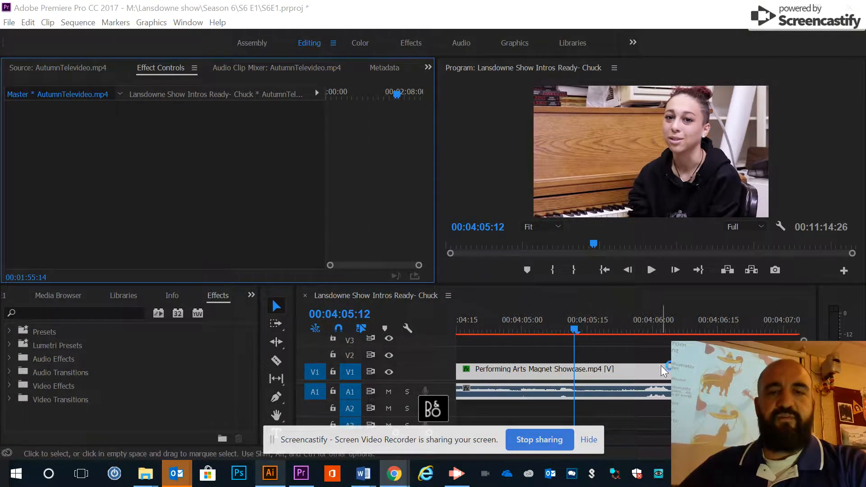
# Remove the Color Balance effect from the Performing Arts Magnet Showcase.mp4 clip on V1
pyautogui.click(652, 351)
pyautogui.click(646, 372)
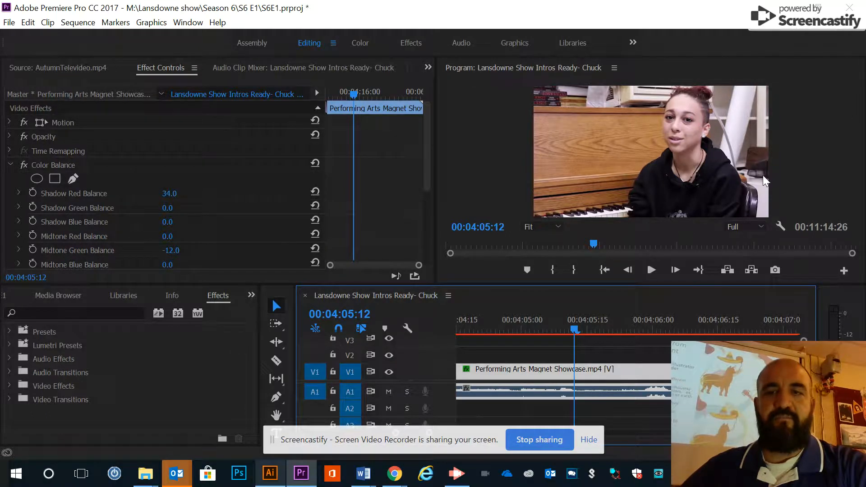
pyautogui.click(11, 166)
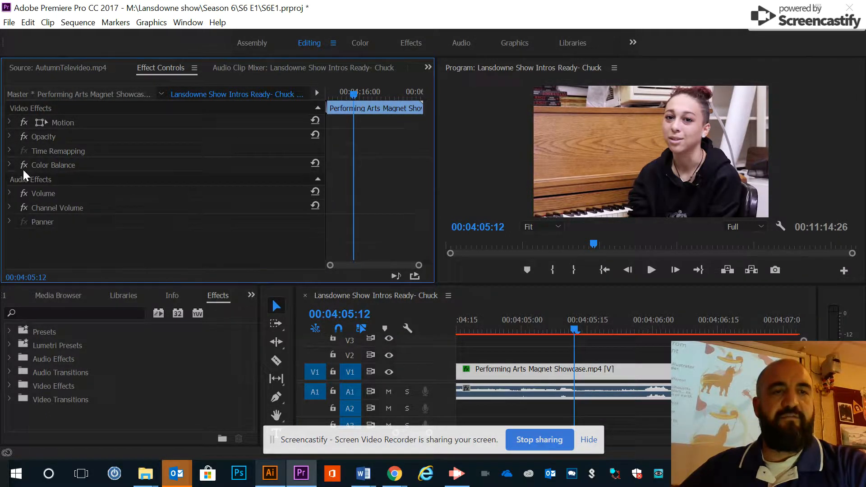
pyautogui.click(57, 166)
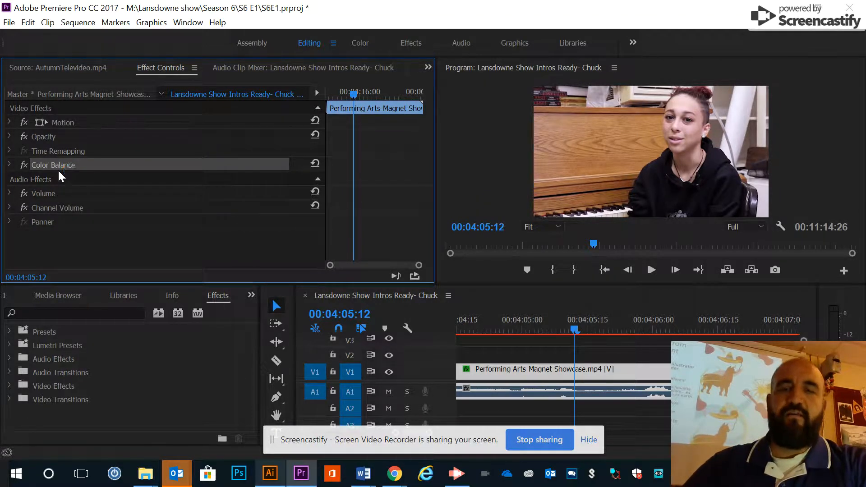
pyautogui.press('Delete')
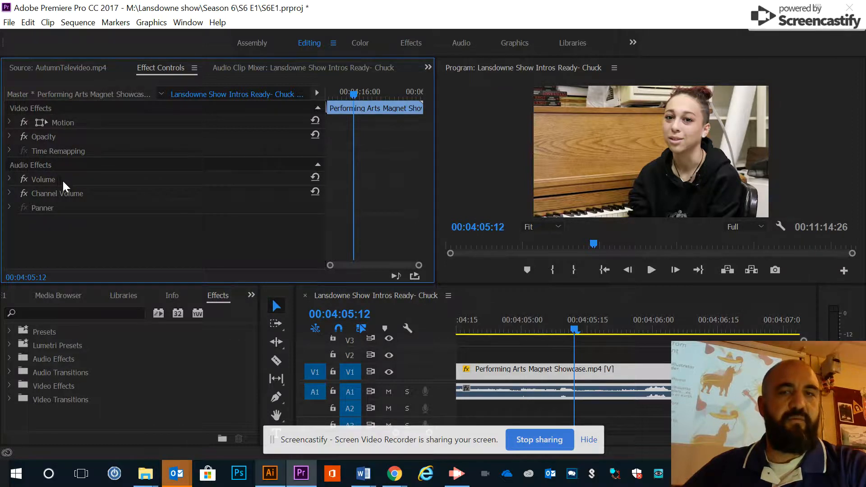
# Set the clip's Motion scale to 100 and its position to 950, 525
pyautogui.click(9, 121)
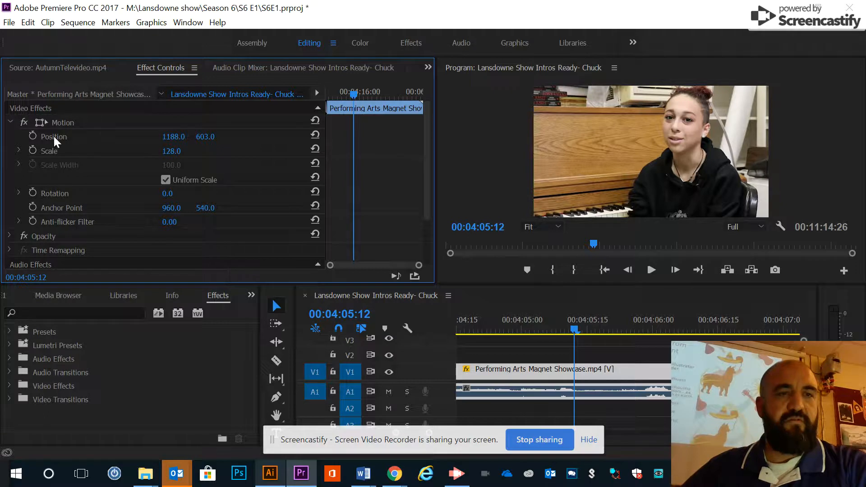
pyautogui.click(174, 151)
pyautogui.write('100')
pyautogui.press('Return')
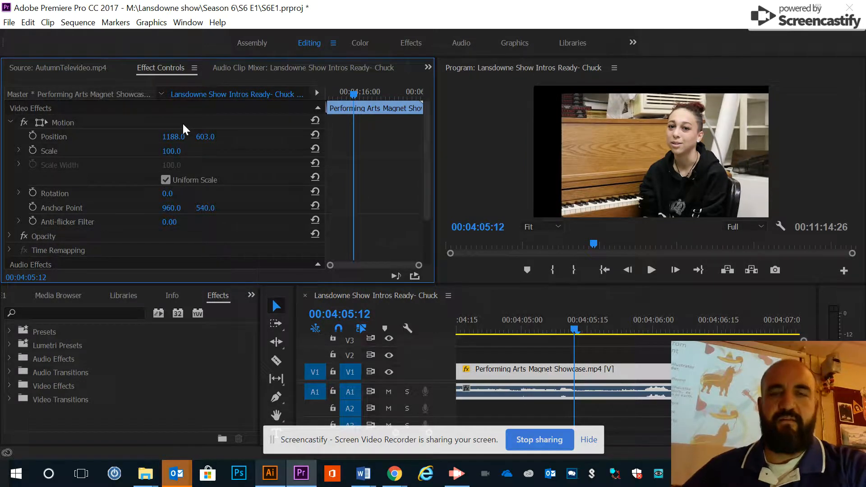
pyautogui.moveTo(174, 141); pyautogui.dragTo(66, 135)
pyautogui.moveTo(211, 138); pyautogui.dragTo(158, 144)
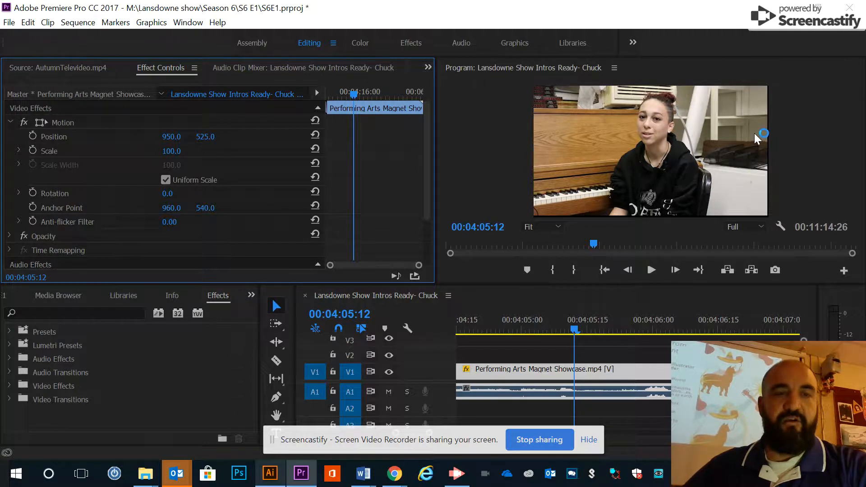
# Move the playhead to 00:04:04:28 and reselect the Performing Arts Magnet Showcase.mp4 clip with its Motion settings expanded
pyautogui.moveTo(573, 330); pyautogui.dragTo(515, 329)
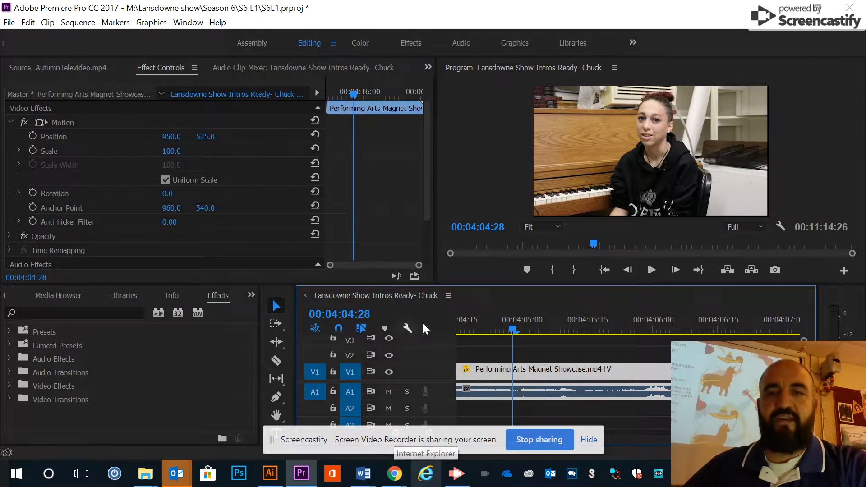
pyautogui.click(562, 358)
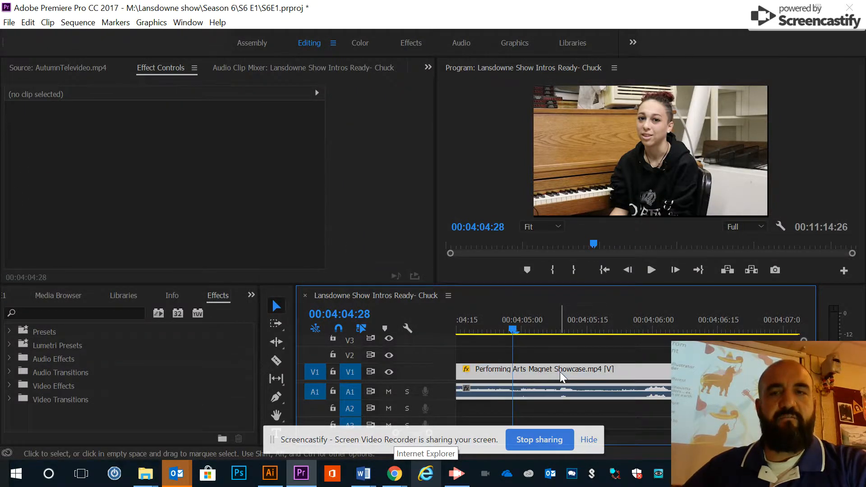
pyautogui.click(561, 374)
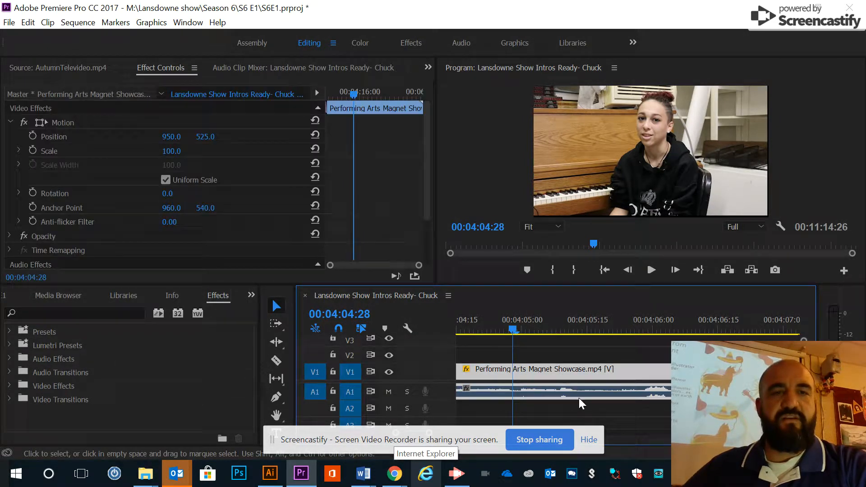
pyautogui.click(10, 121)
pyautogui.click(23, 123)
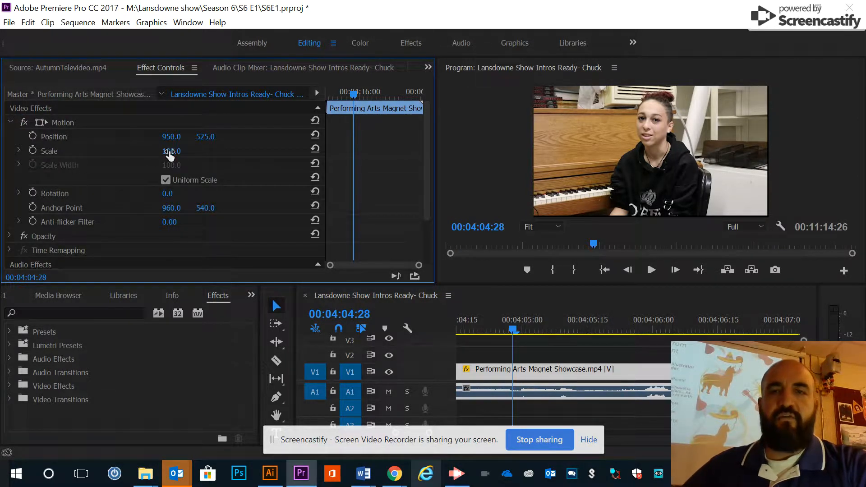
# Enlarge the clip to a scale of 137, reposition it to 1190, 678, and collapse the Motion settings
pyautogui.moveTo(169, 154); pyautogui.dragTo(213, 152)
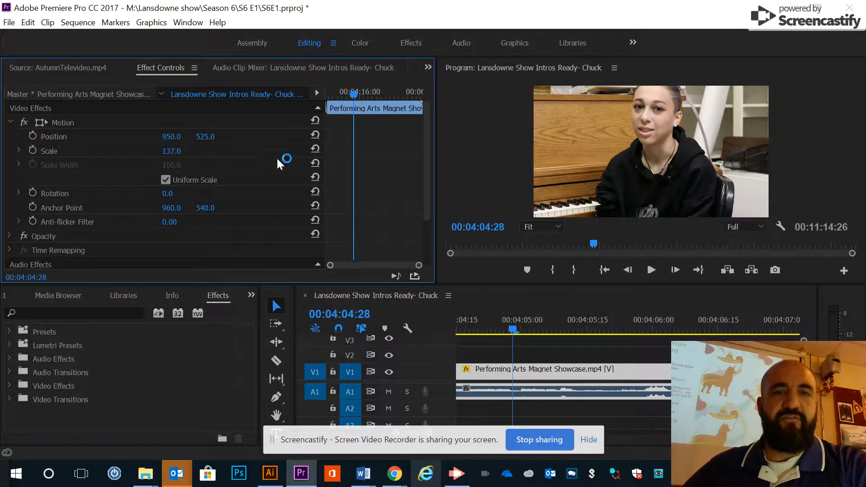
pyautogui.moveTo(167, 138); pyautogui.dragTo(318, 150)
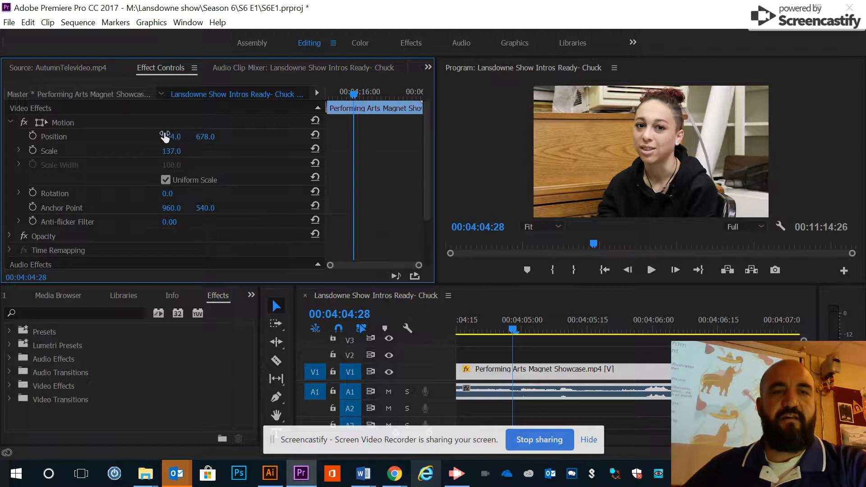
pyautogui.moveTo(166, 137); pyautogui.dragTo(306, 168)
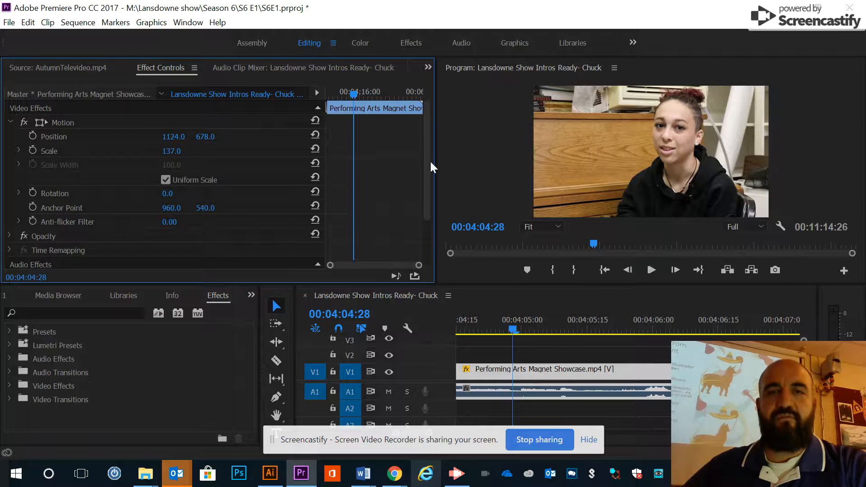
pyautogui.moveTo(173, 137); pyautogui.dragTo(222, 143)
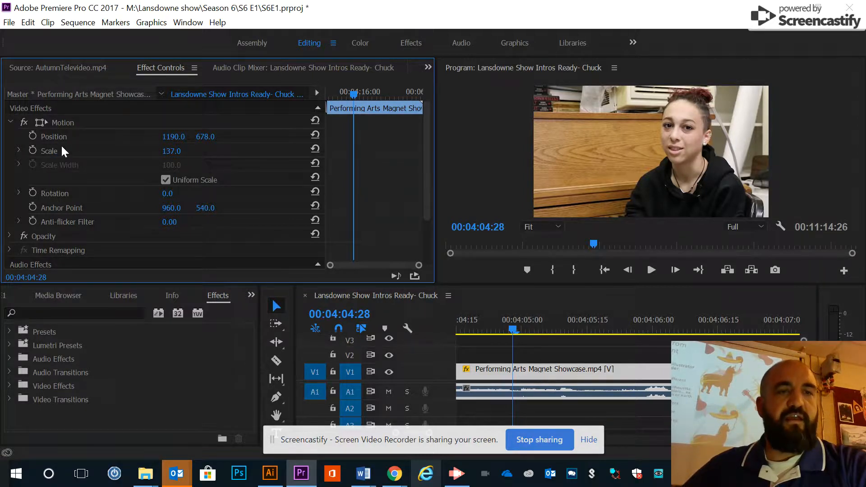
pyautogui.click(12, 123)
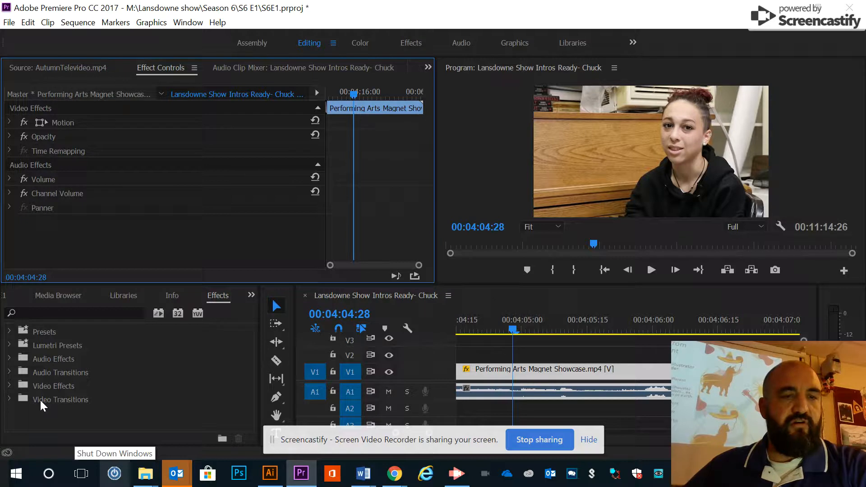
# Apply the Color Balance video effect from Color Correction to the Performing Arts Magnet Showcase.mp4 clip on V1
pyautogui.click(11, 386)
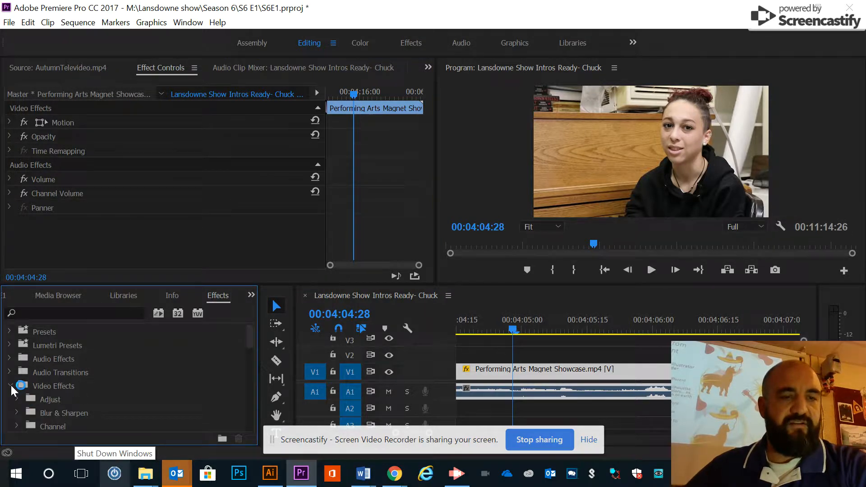
pyautogui.scroll(-5, 134, 377)
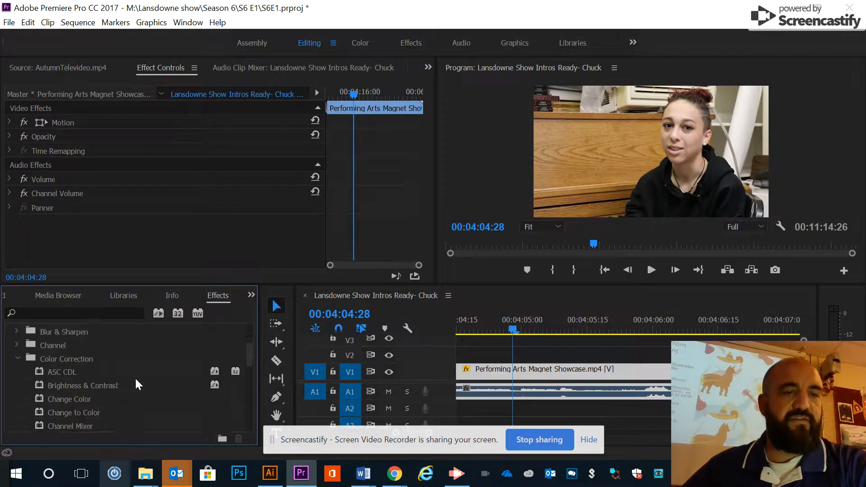
pyautogui.click(20, 345)
pyautogui.click(20, 346)
pyautogui.click(15, 344)
pyautogui.click(15, 342)
pyautogui.scroll(-4, 82, 372)
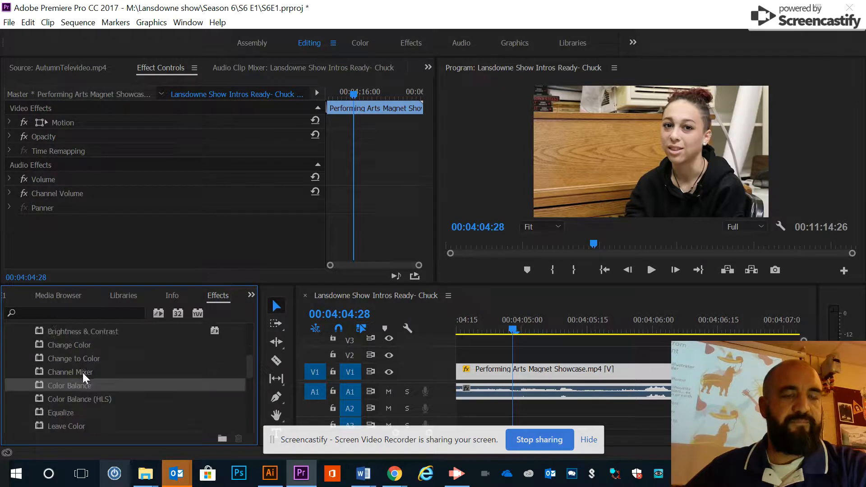
pyautogui.scroll(2, 51, 384)
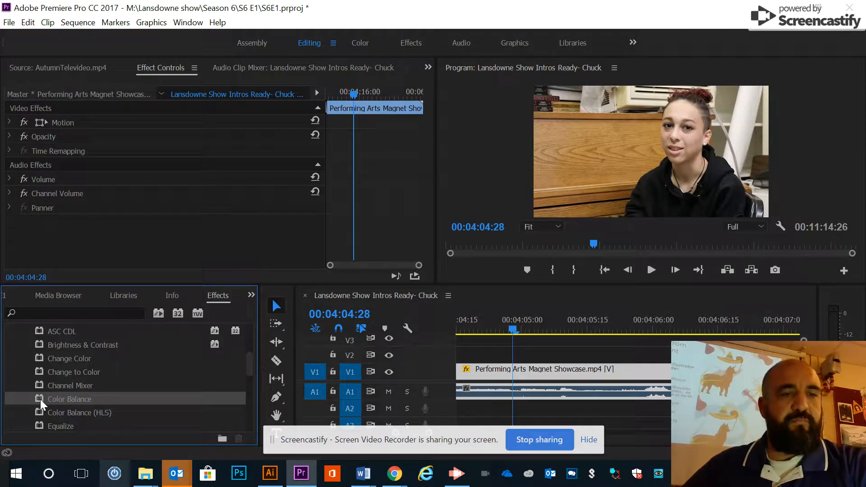
pyautogui.moveTo(39, 400); pyautogui.dragTo(575, 378)
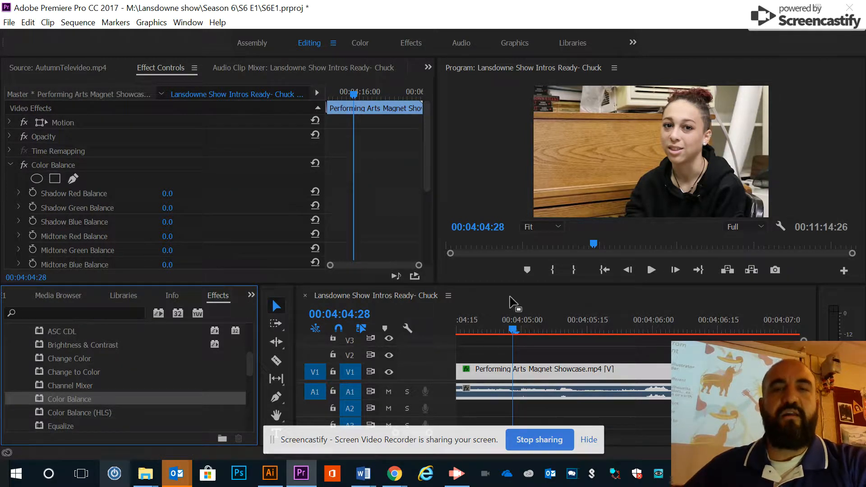
# Examine the Color Balance parameters, then collapse them and reselect the clip to review its applied effects
pyautogui.scroll(-5, 166, 213)
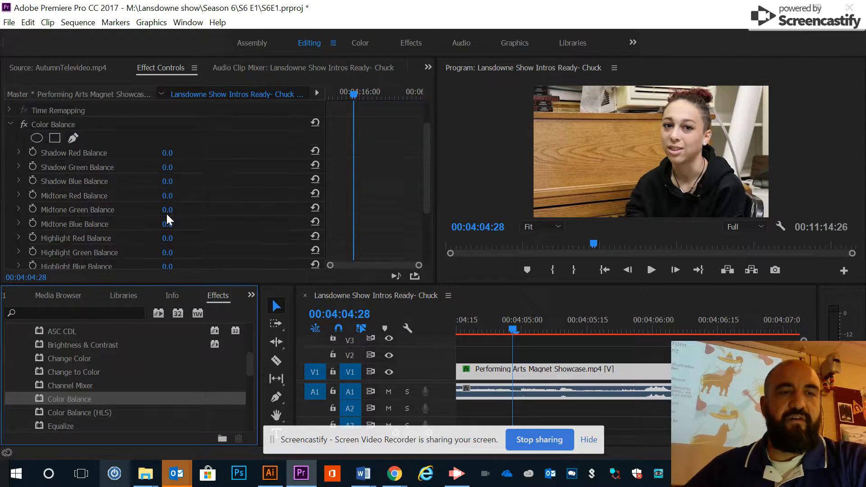
pyautogui.scroll(4, 174, 191)
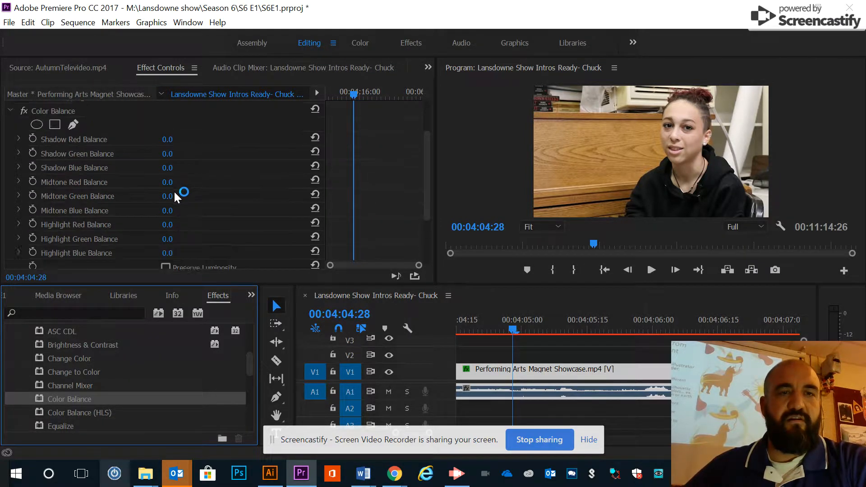
pyautogui.click(11, 163)
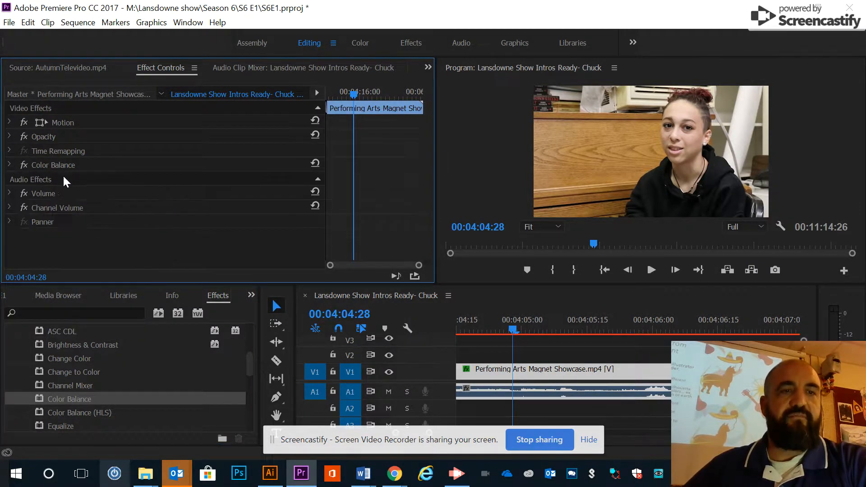
pyautogui.click(9, 164)
pyautogui.click(10, 165)
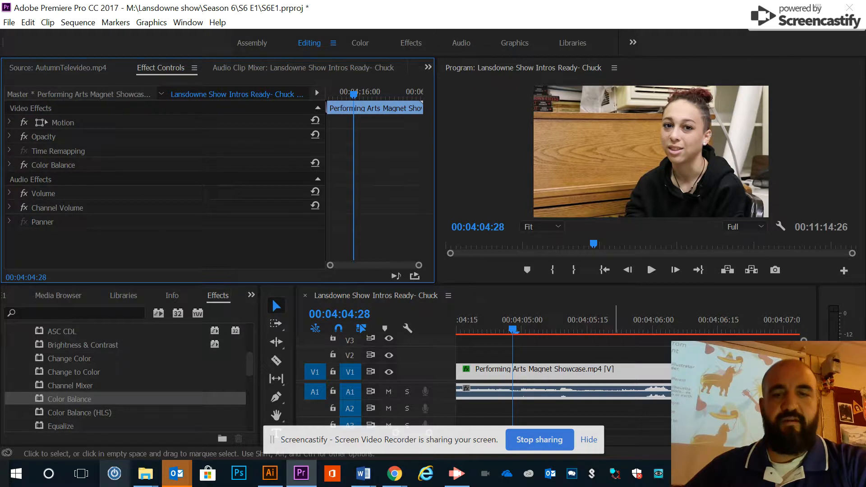
pyautogui.click(667, 354)
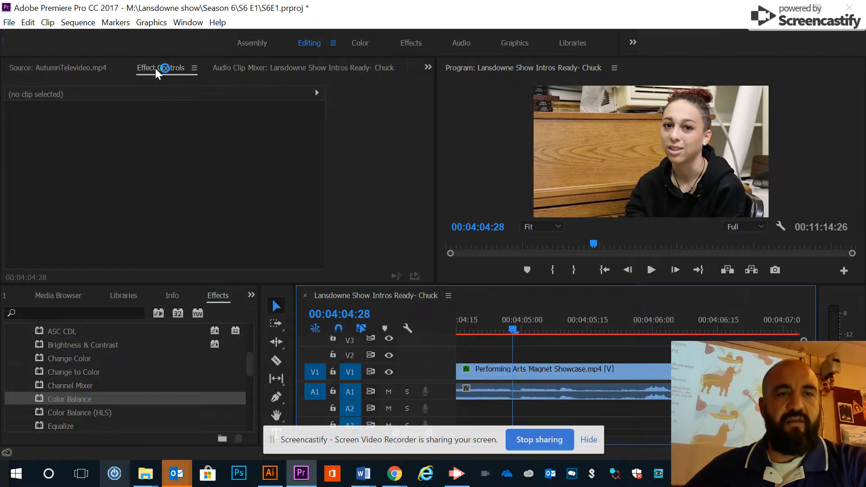
pyautogui.click(653, 367)
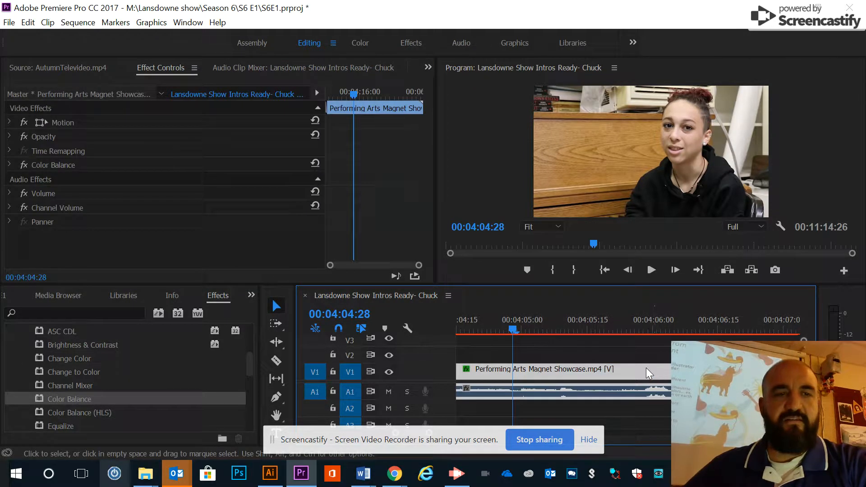
# Expand the clip's Color Balance effect and set Shadow Red Balance to 8.0
pyautogui.click(9, 165)
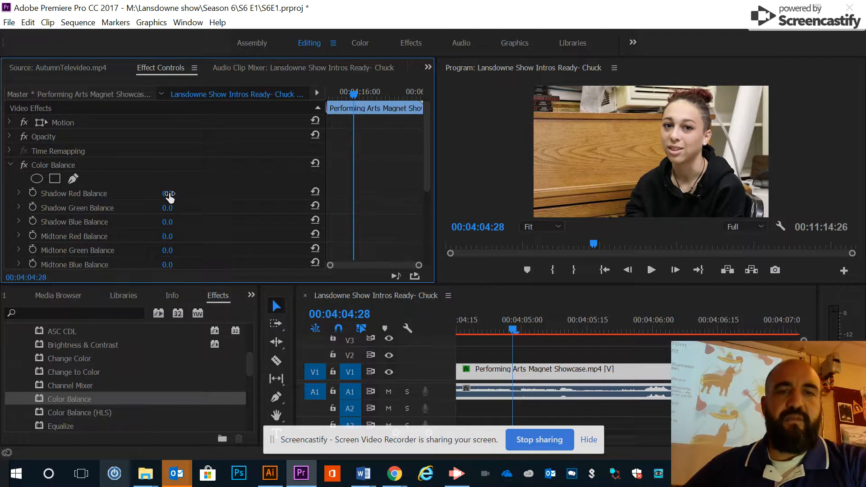
pyautogui.moveTo(166, 194); pyautogui.dragTo(154, 191)
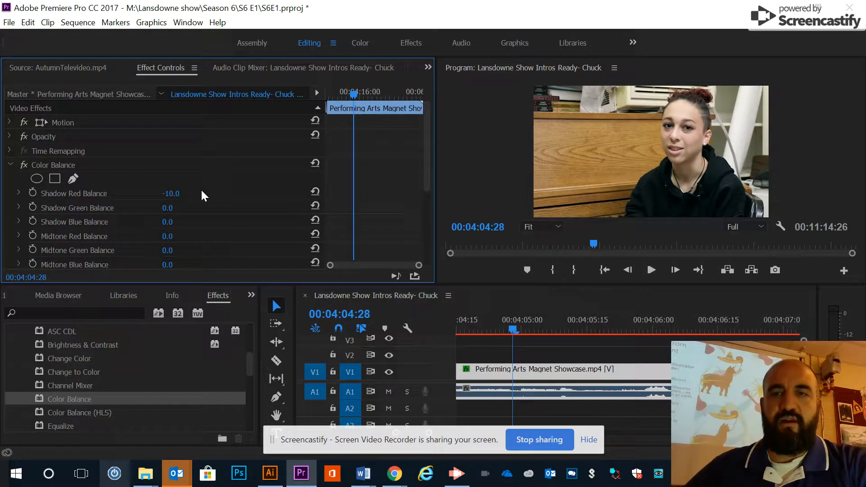
pyautogui.click(171, 194)
pyautogui.click(189, 200)
pyautogui.click(171, 194)
pyautogui.write('5')
pyautogui.press('Return')
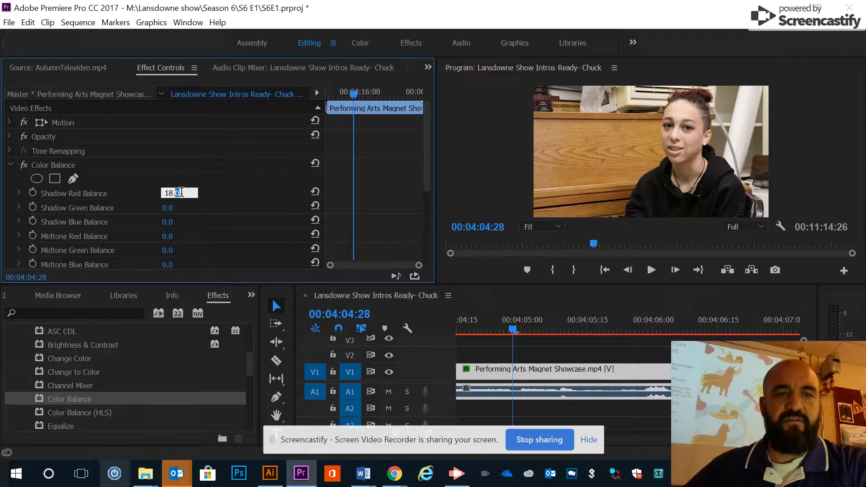
pyautogui.moveTo(180, 192); pyautogui.dragTo(185, 265)
pyautogui.write('0')
pyautogui.press('Return')
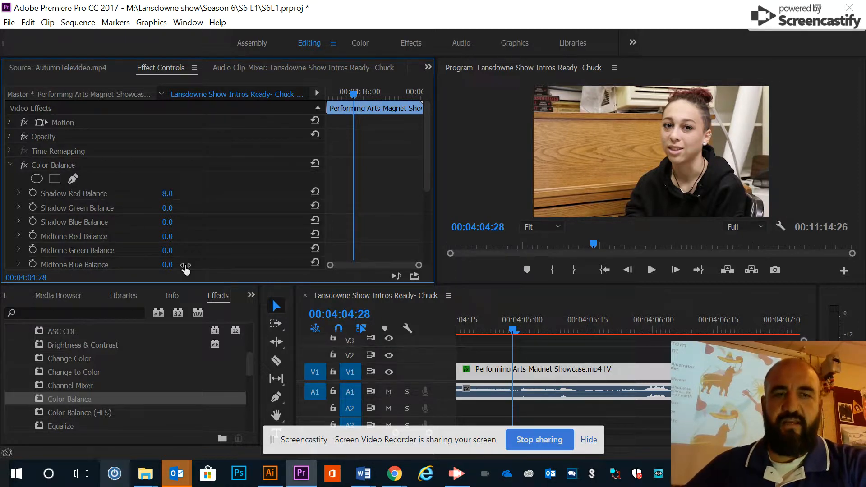
# Set Highlight Red Balance to 11.0 and Midtone Green Balance to -5.0 in the Color Balance effect
pyautogui.scroll(-1, 191, 235)
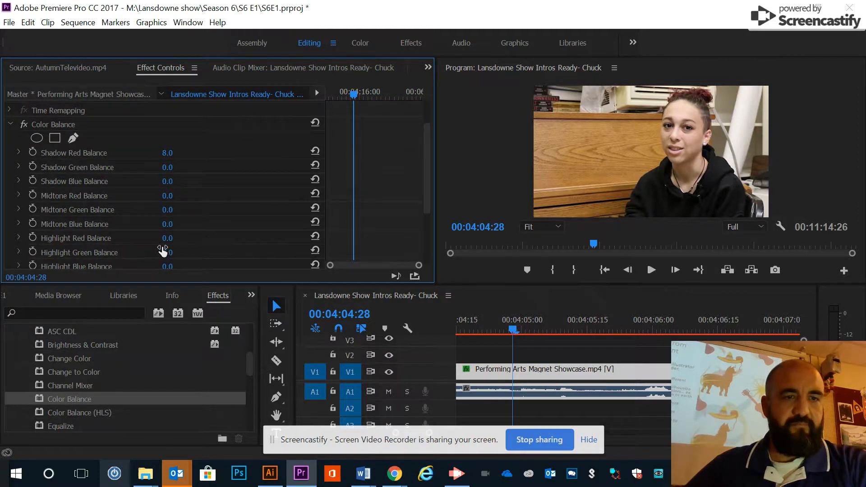
pyautogui.moveTo(176, 243); pyautogui.dragTo(197, 244)
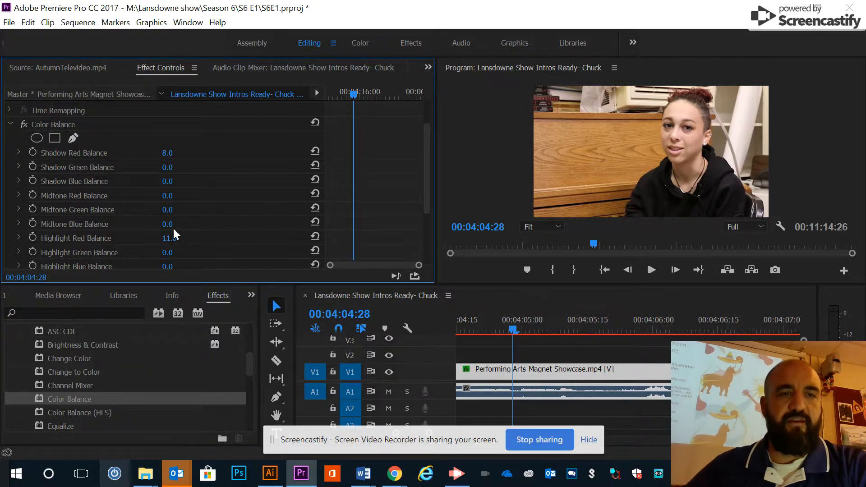
pyautogui.scroll(-1, 172, 225)
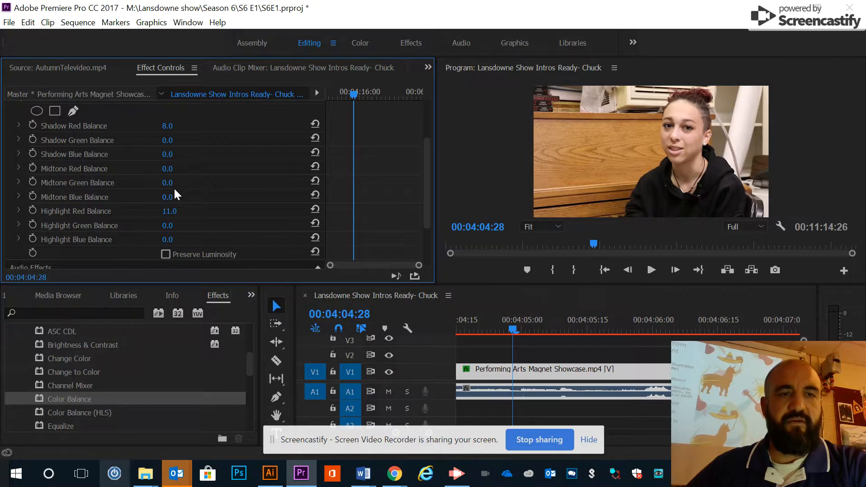
pyautogui.moveTo(171, 182); pyautogui.dragTo(166, 180)
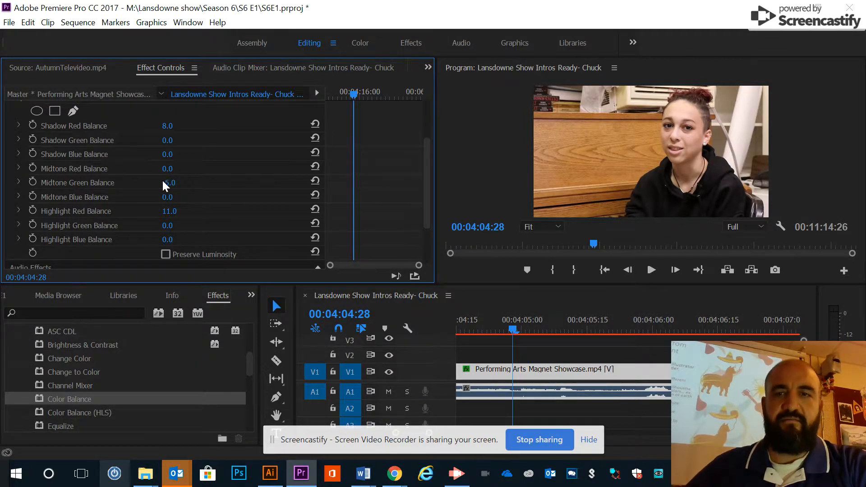
pyautogui.click(165, 235)
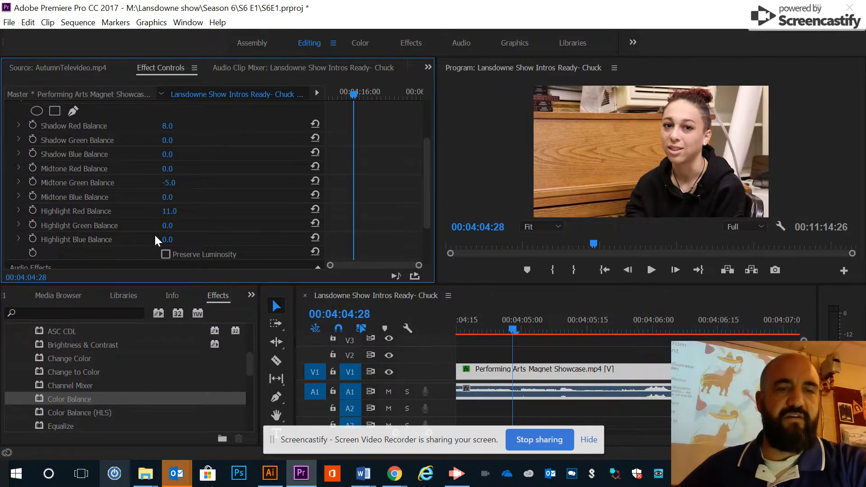
# Toggle the Color Balance effect off and on repeatedly to compare the clip before and after correction, leaving it enabled
pyautogui.scroll(3, 251, 234)
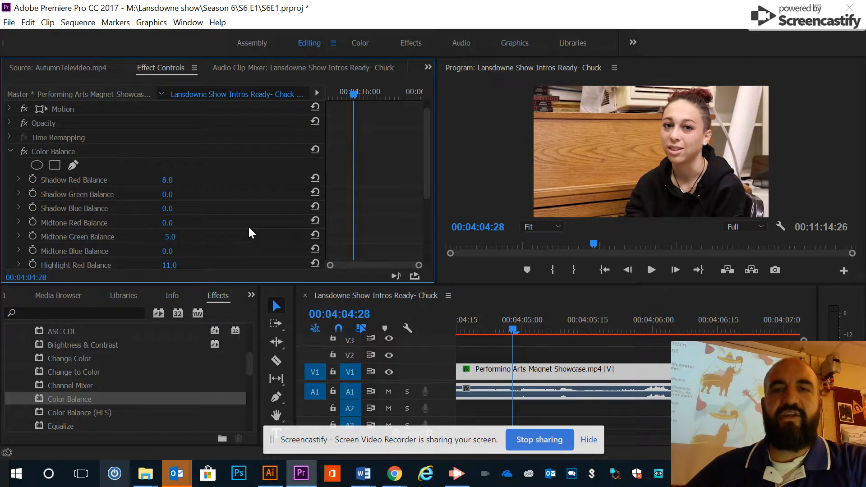
pyautogui.click(25, 151)
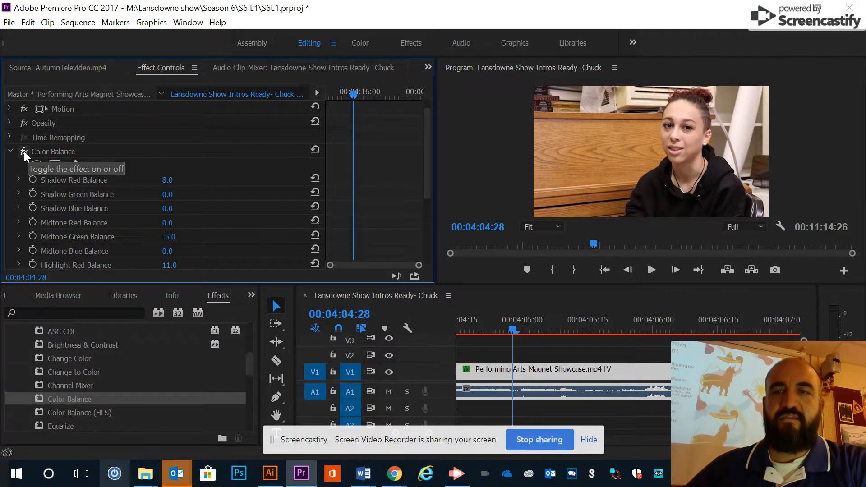
pyautogui.click(23, 151)
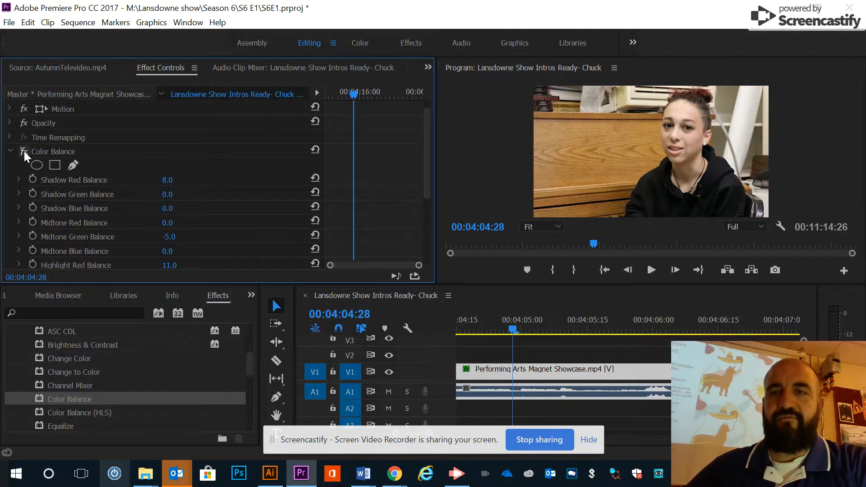
pyautogui.click(24, 151)
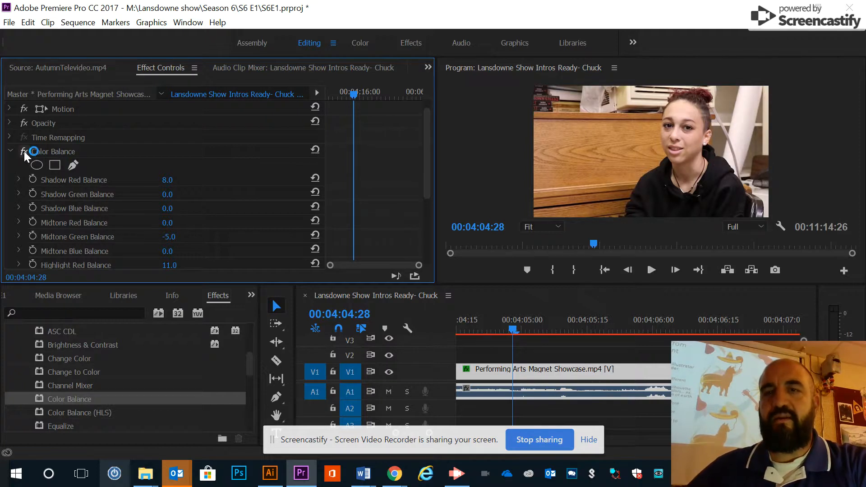
pyautogui.click(23, 150)
pyautogui.click(23, 151)
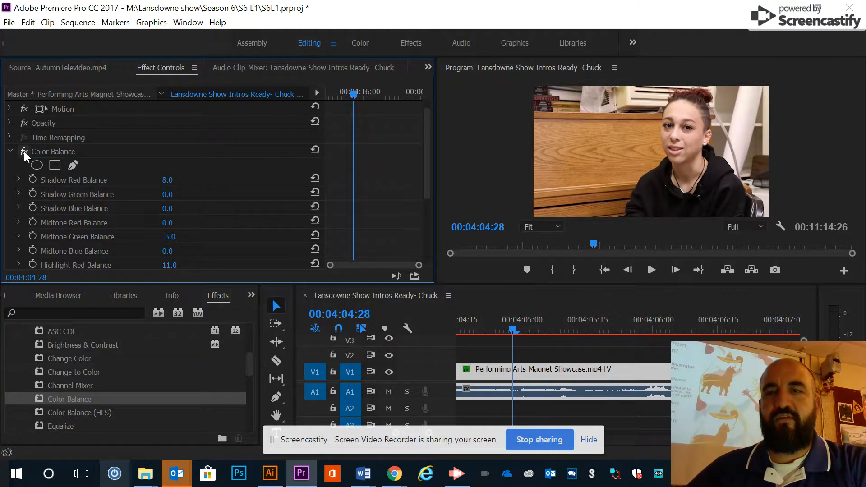
pyautogui.click(24, 151)
pyautogui.click(24, 150)
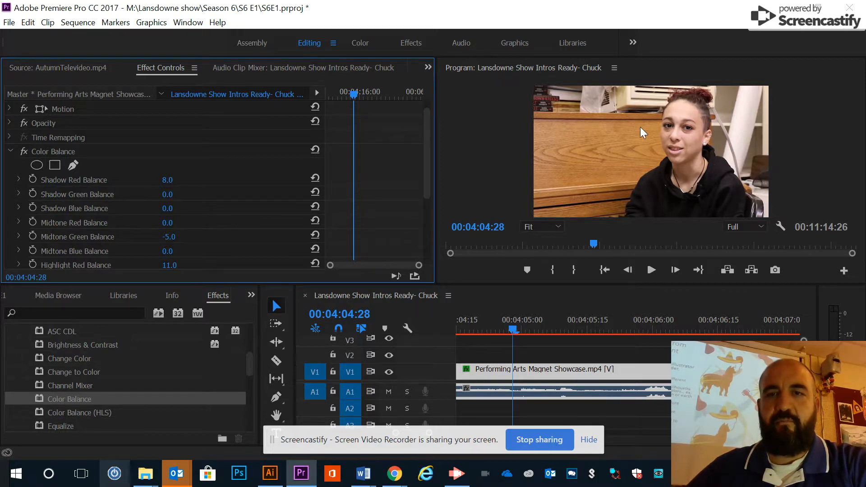
# Collapse the Color Balance parameters and copy the effect from the Performing Arts Magnet Showcase.mp4 clip
pyautogui.click(9, 151)
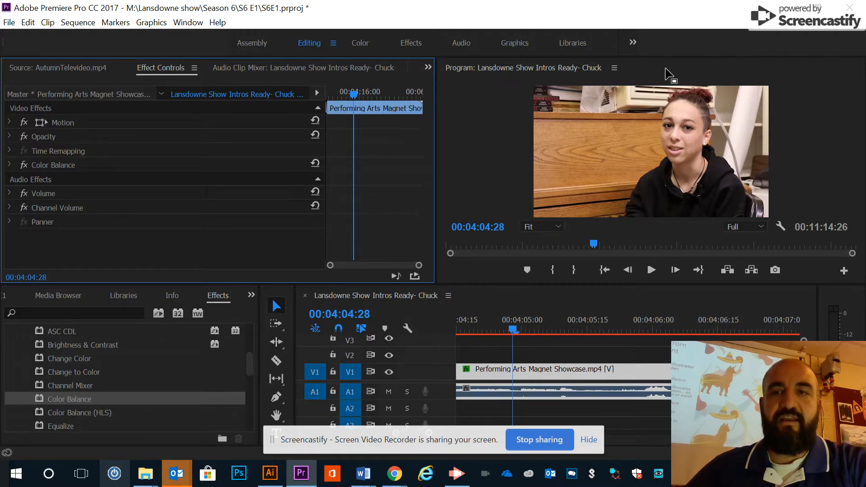
pyautogui.rightClick(74, 164)
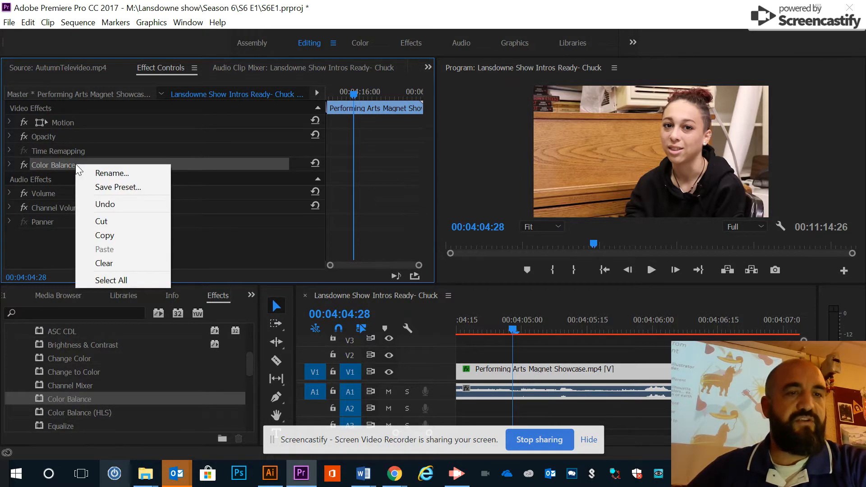
pyautogui.click(91, 237)
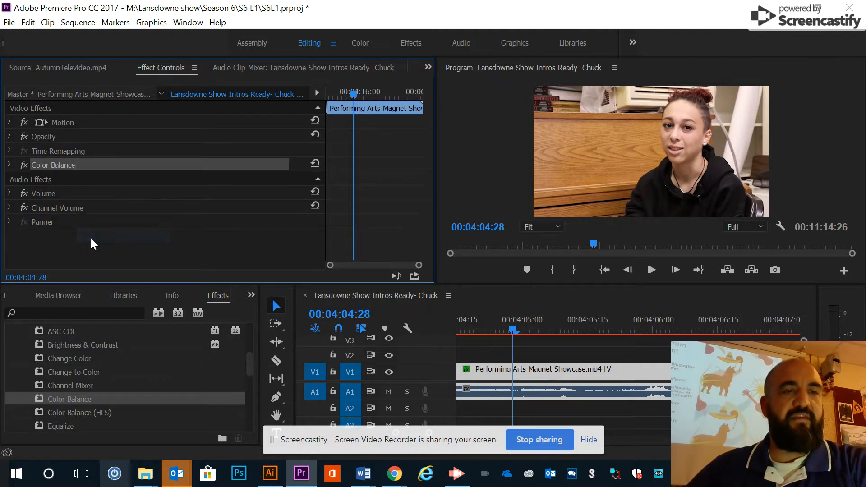
# Move the playhead to 00:02:20:15 over the AutumnTelevideo.mp4 clip
pyautogui.moveTo(744, 330); pyautogui.dragTo(865, 331)
pyautogui.press('-')
pyautogui.press('-')
pyautogui.press('-')
pyautogui.press('-')
pyautogui.press('-')
pyautogui.press('-')
pyautogui.press('-')
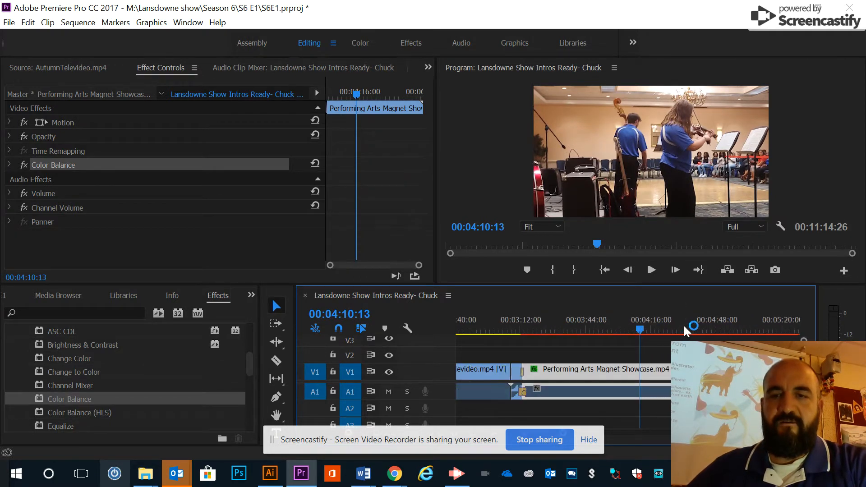
pyautogui.click(527, 321)
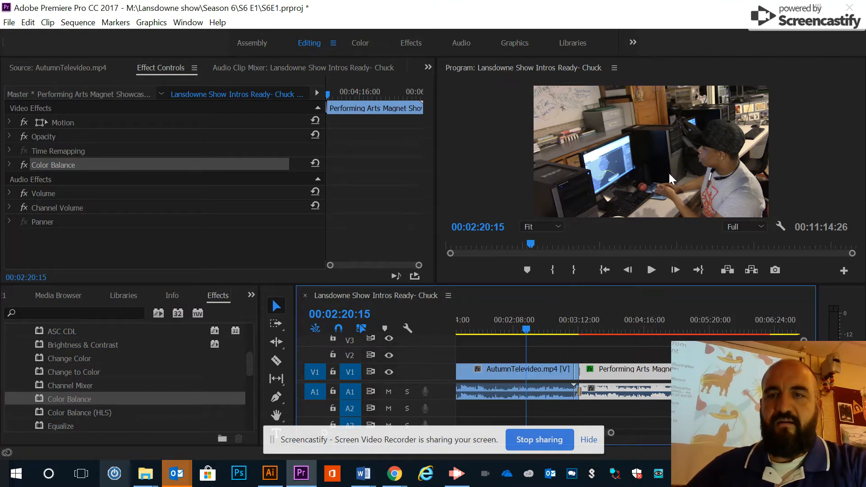
# Paste the copied Color Balance effect onto the AutumnTelevideo.mp4 clip and expand its parameters
pyautogui.click(521, 377)
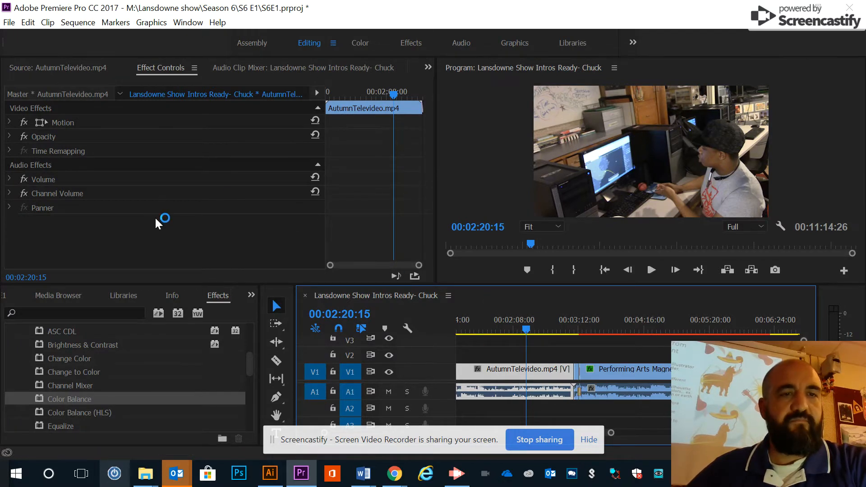
pyautogui.rightClick(152, 232)
pyautogui.click(178, 320)
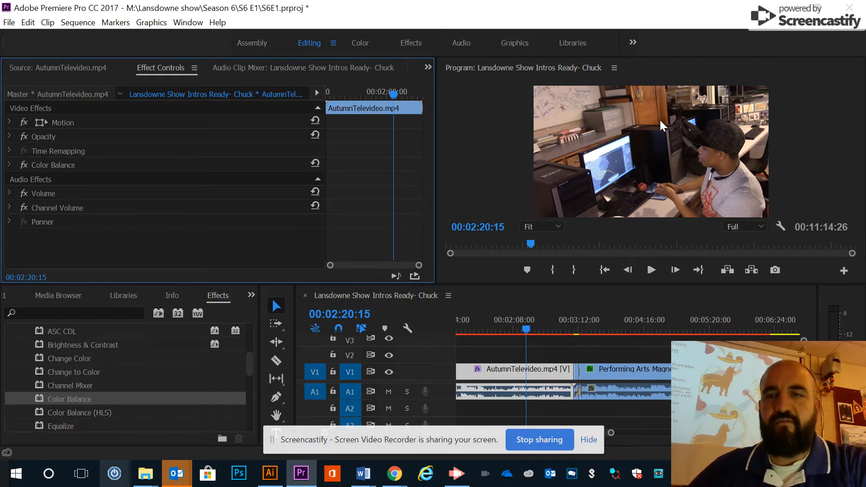
pyautogui.click(9, 165)
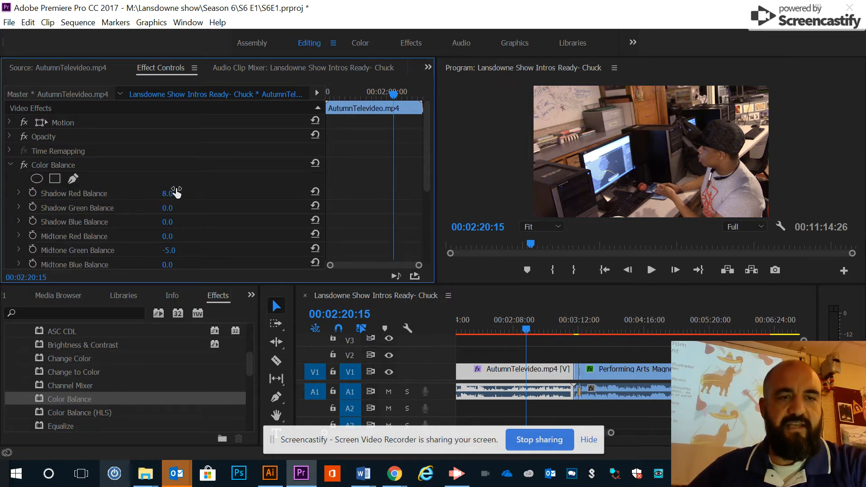